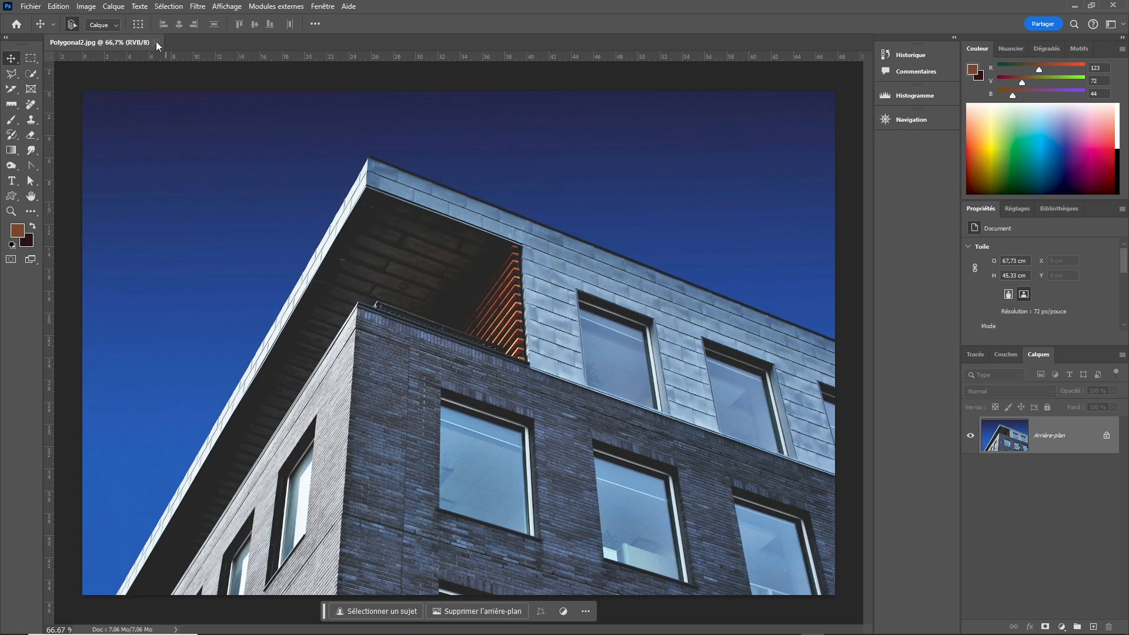
# Step: Close the Polygonal2.jpg image and open the setup for a new document
pyautogui.click(157, 42)
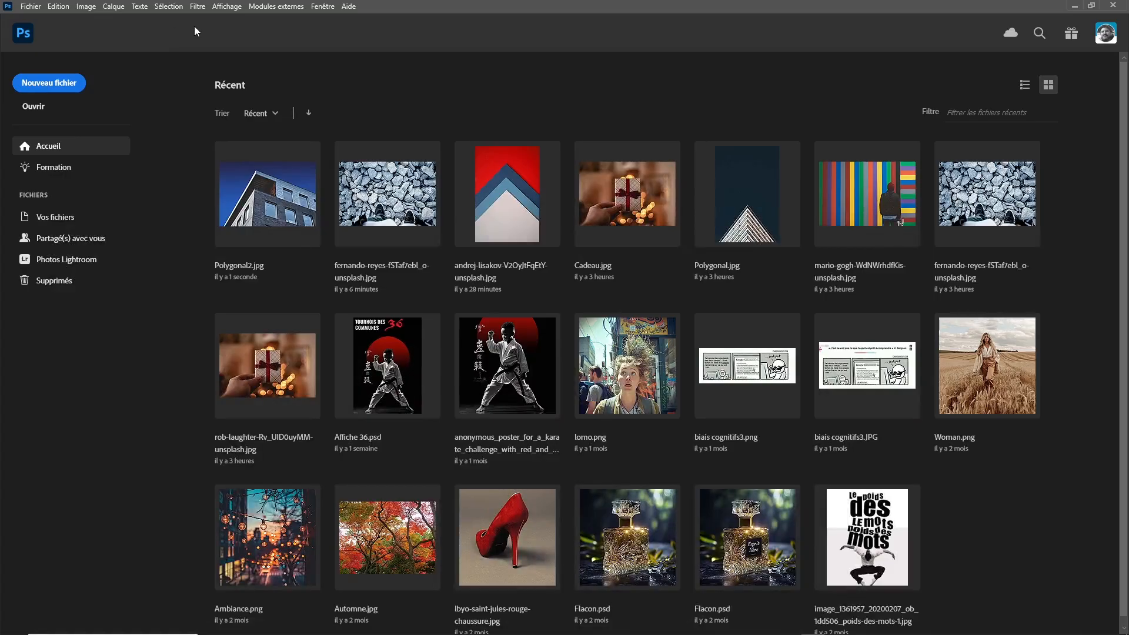
pyautogui.click(46, 87)
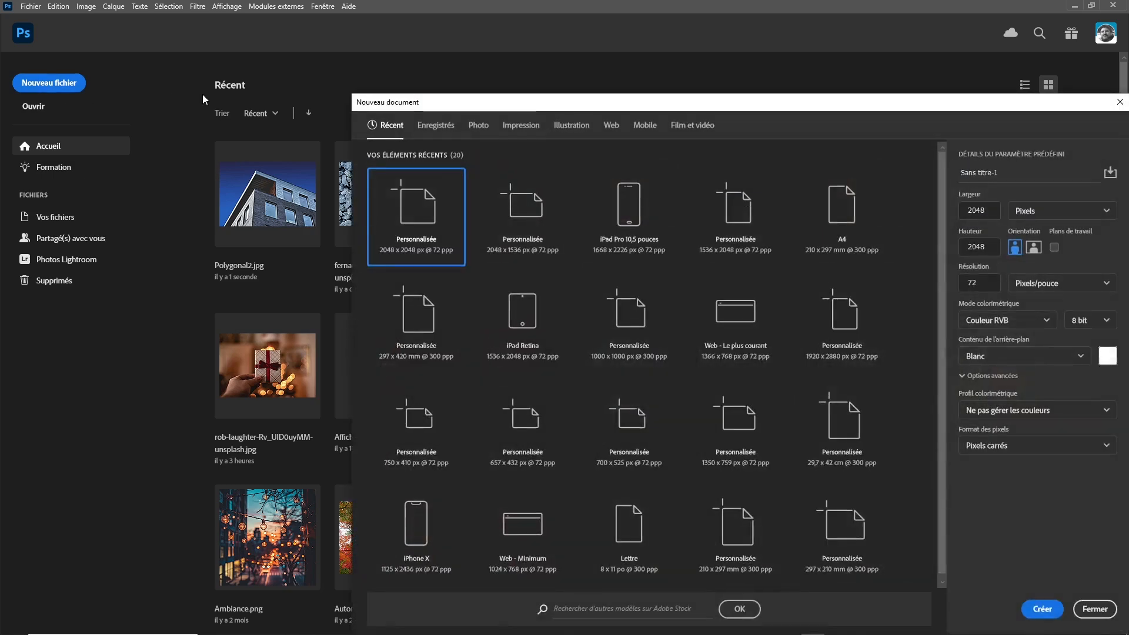
pyautogui.moveTo(665, 107); pyautogui.dragTo(471, 76)
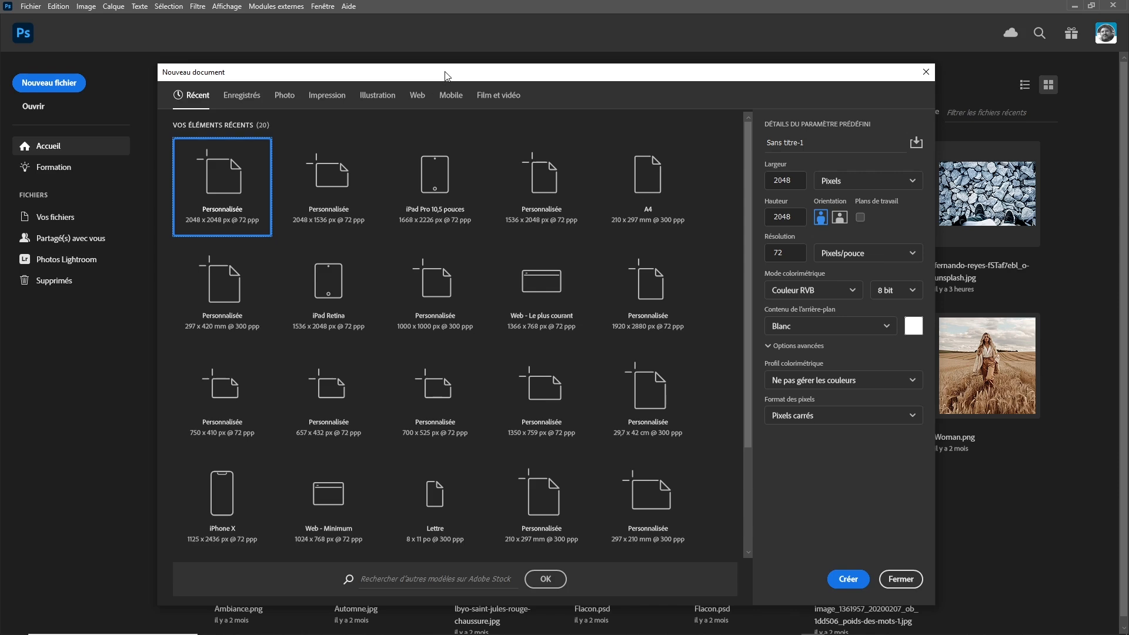
pyautogui.moveTo(490, 77); pyautogui.dragTo(475, 75)
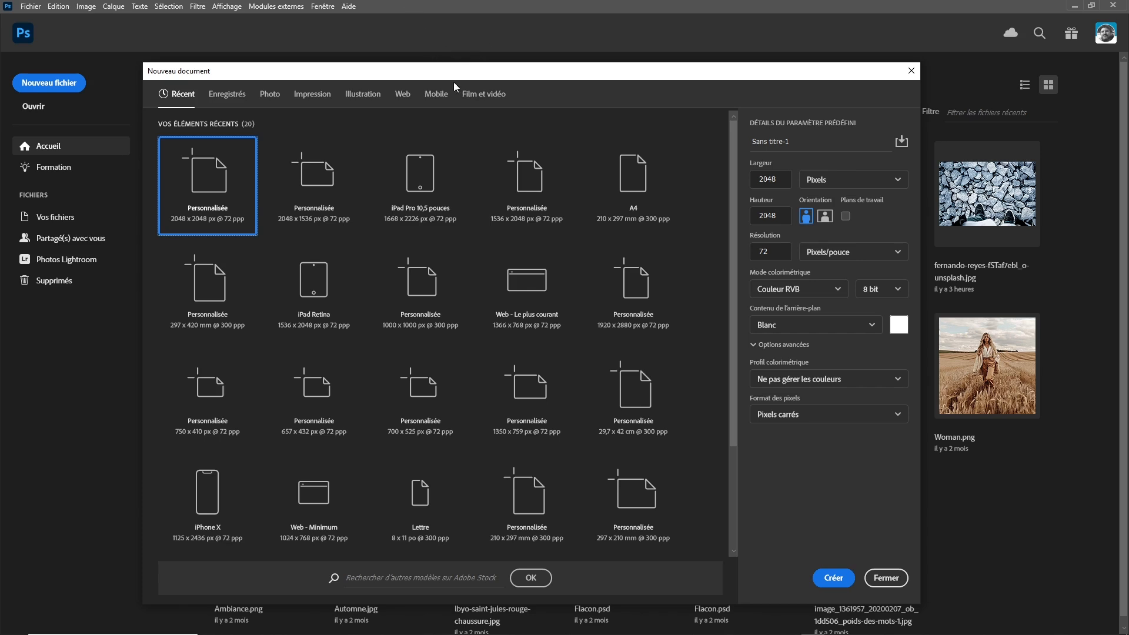
pyautogui.moveTo(454, 75); pyautogui.dragTo(432, 69)
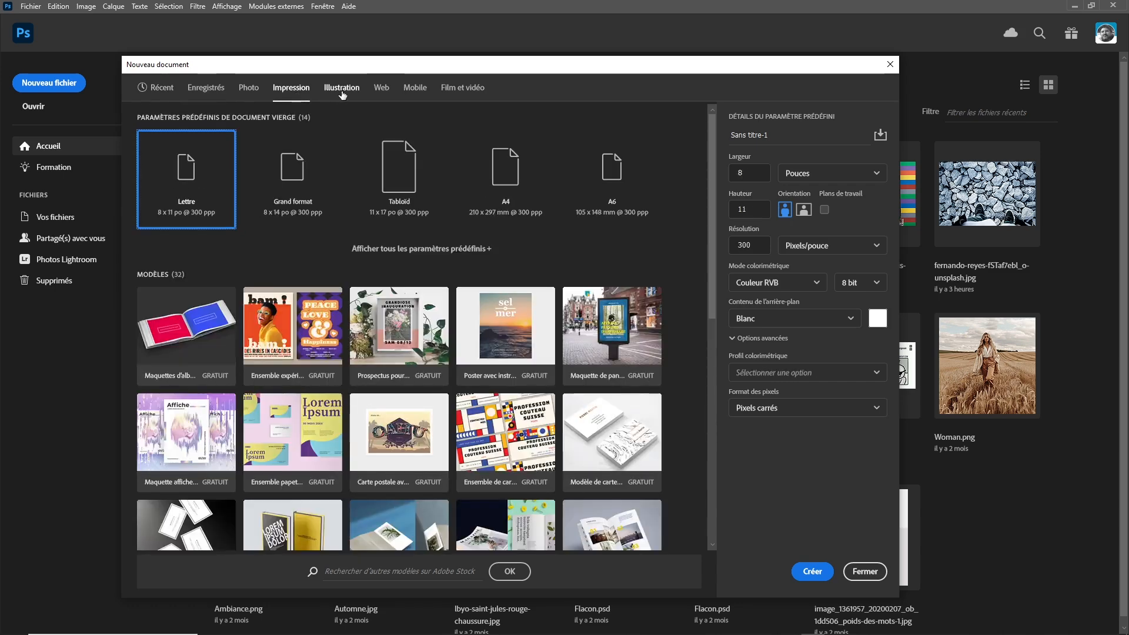
# Step: Examine the blank document presets for Illustration, Web, Film et vidéo, Mobile, Impression and Photo
pyautogui.click(342, 92)
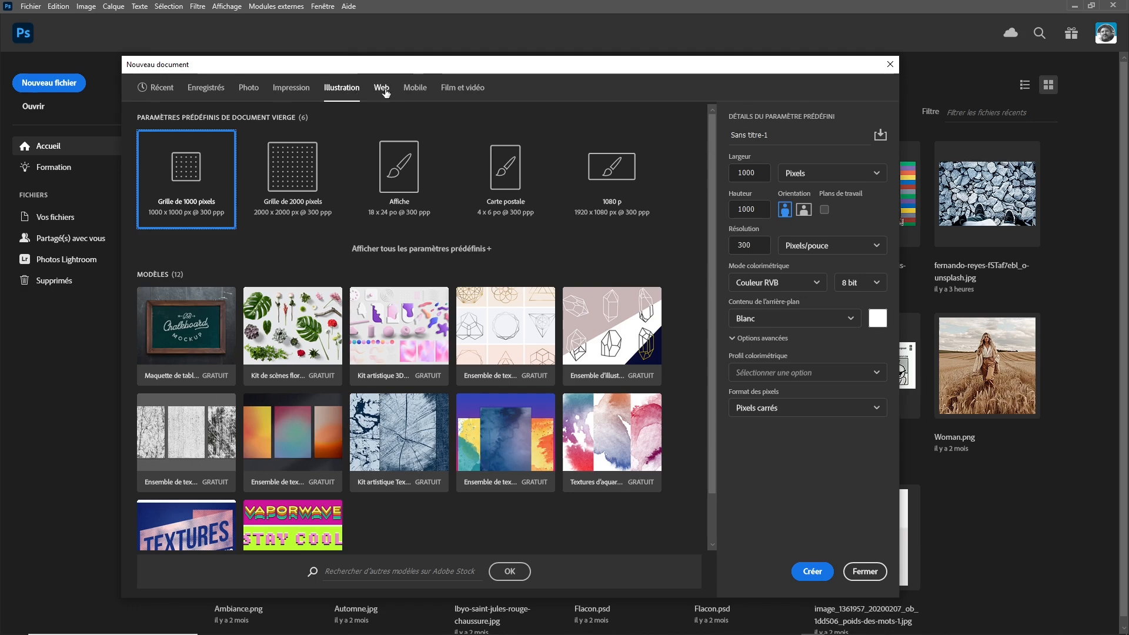
pyautogui.click(384, 89)
pyautogui.click(471, 89)
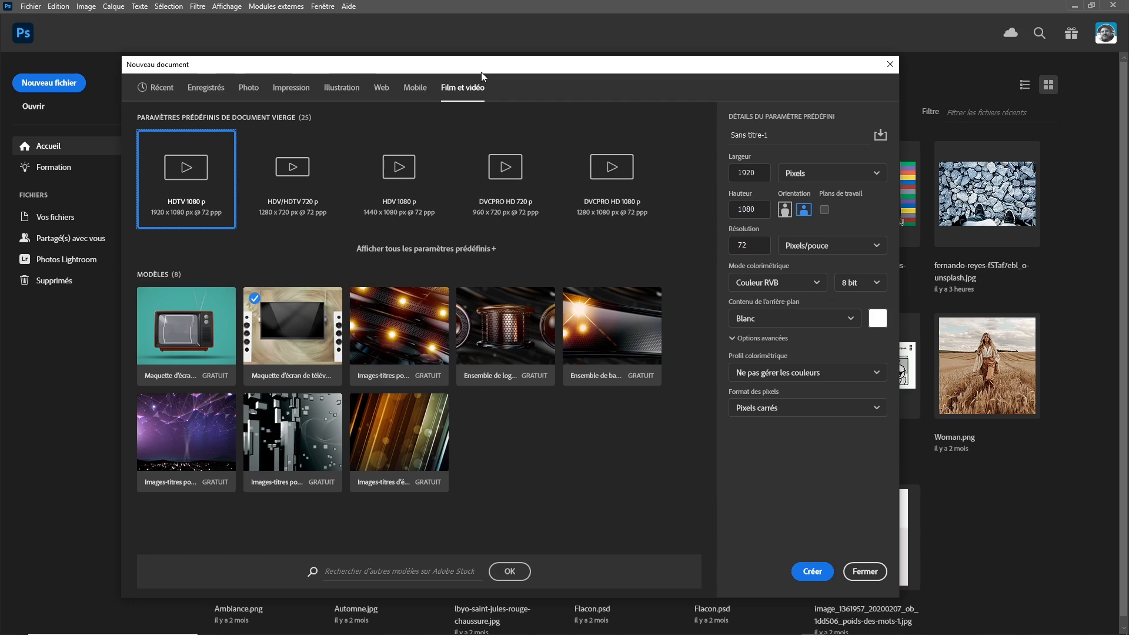
pyautogui.click(422, 93)
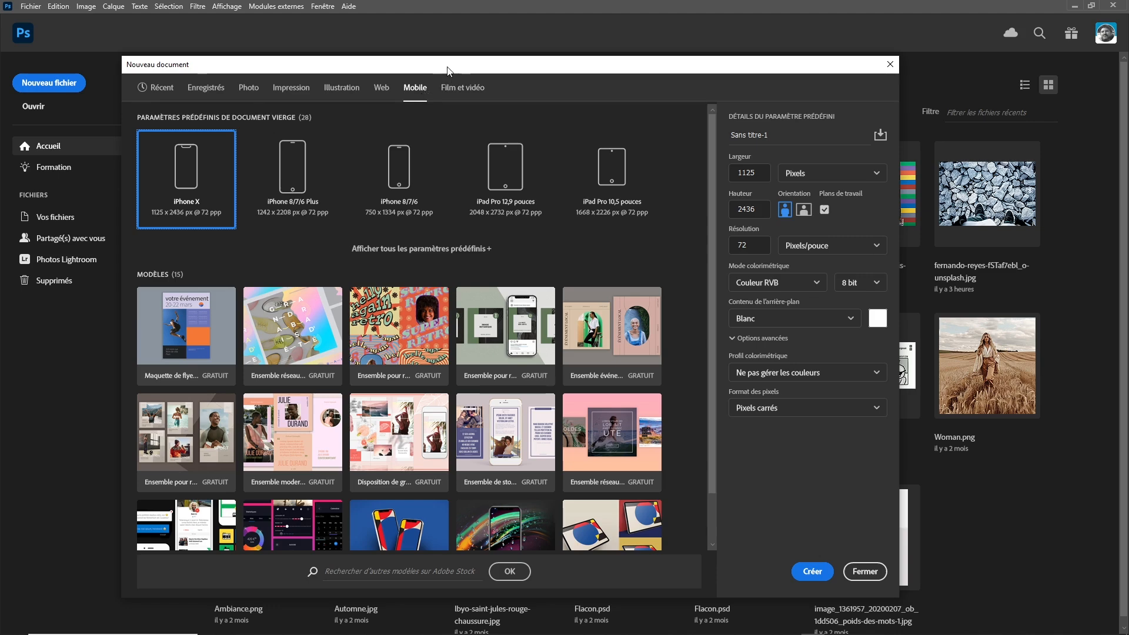
pyautogui.click(382, 88)
pyautogui.click(355, 93)
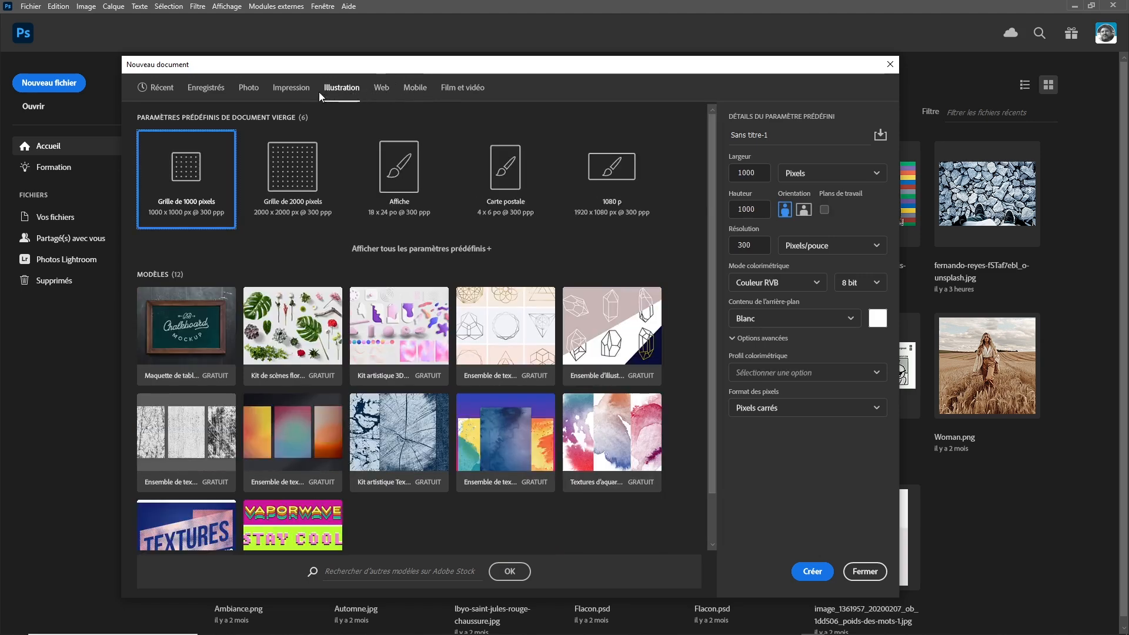
pyautogui.click(291, 92)
pyautogui.click(249, 90)
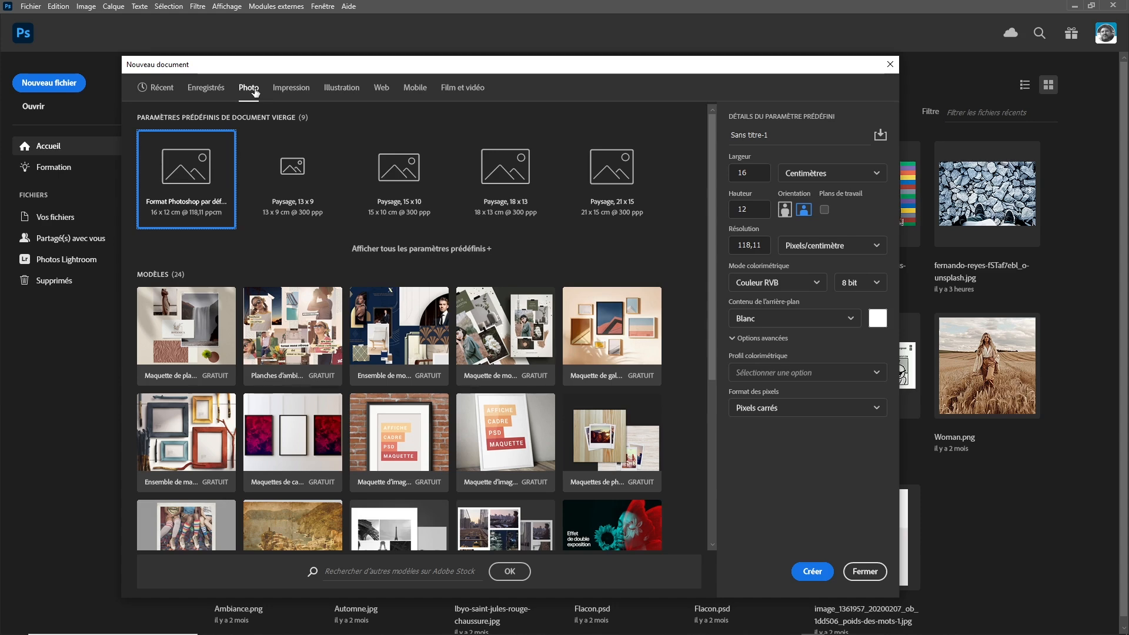
pyautogui.moveTo(399, 66); pyautogui.dragTo(408, 61)
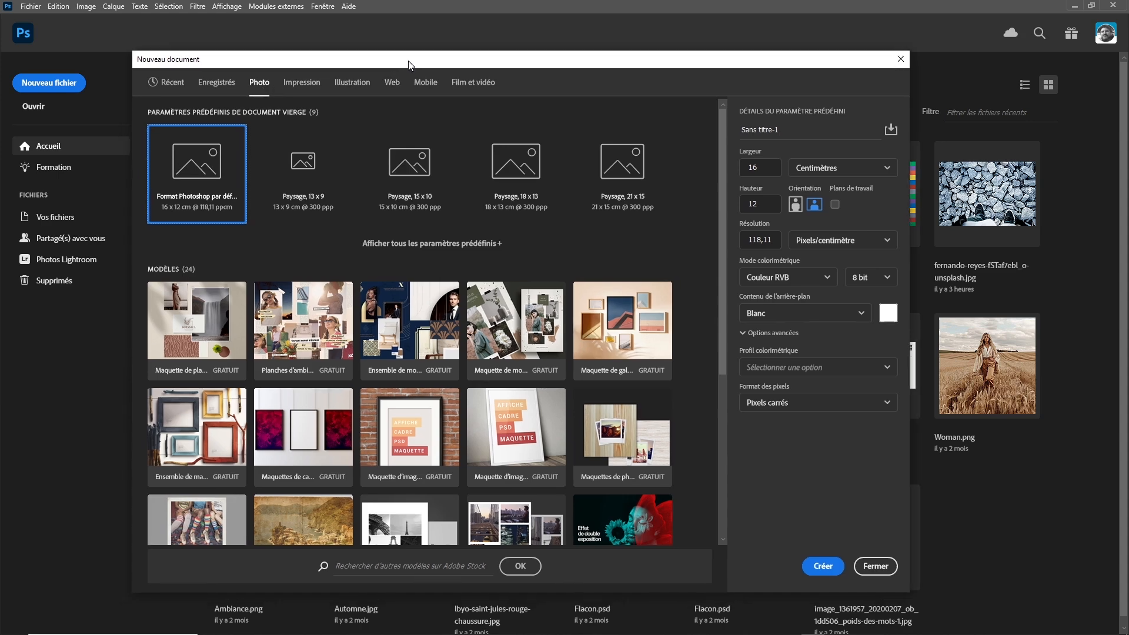
# Step: Compare the units and resolution of the Impression presets with those of the Web, Illustration and Mobile presets
pyautogui.click(306, 84)
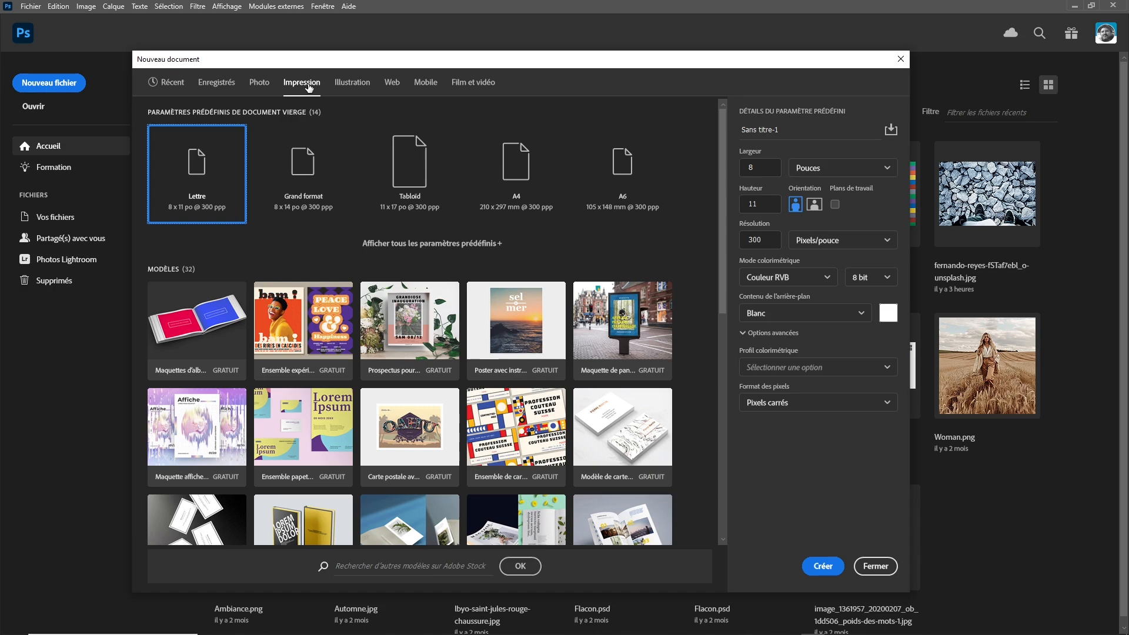
pyautogui.click(392, 83)
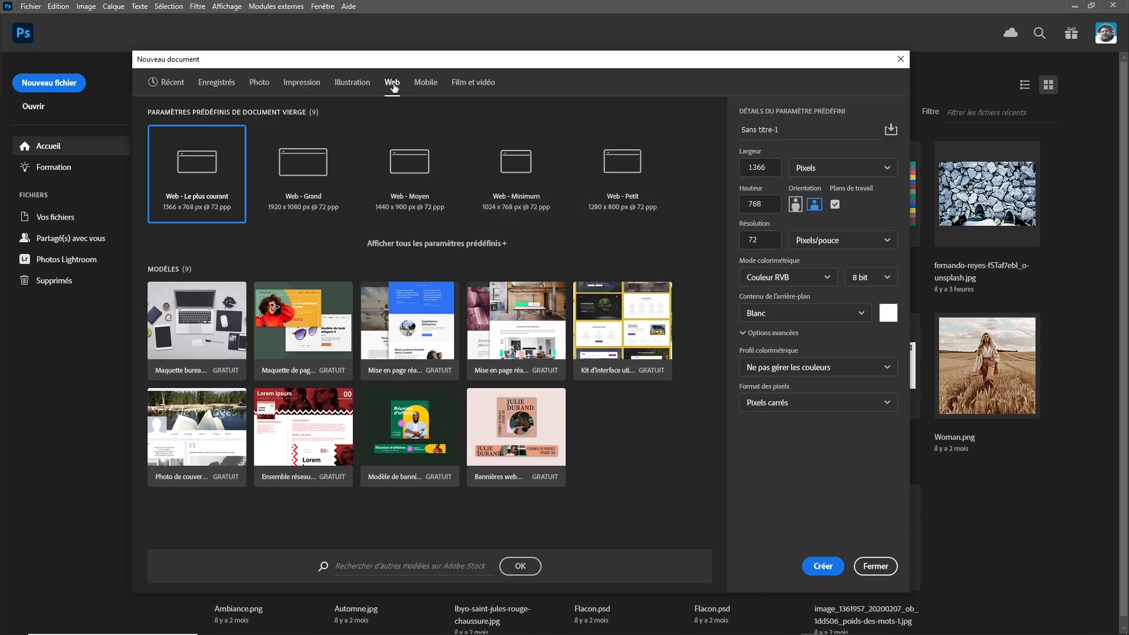
pyautogui.click(303, 84)
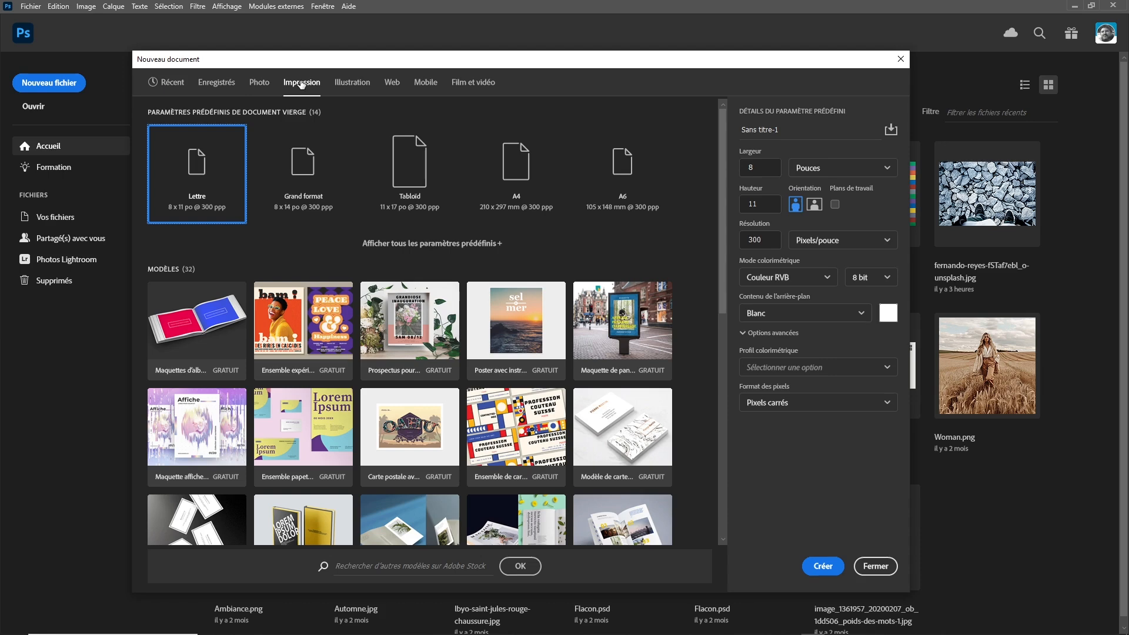
pyautogui.click(358, 85)
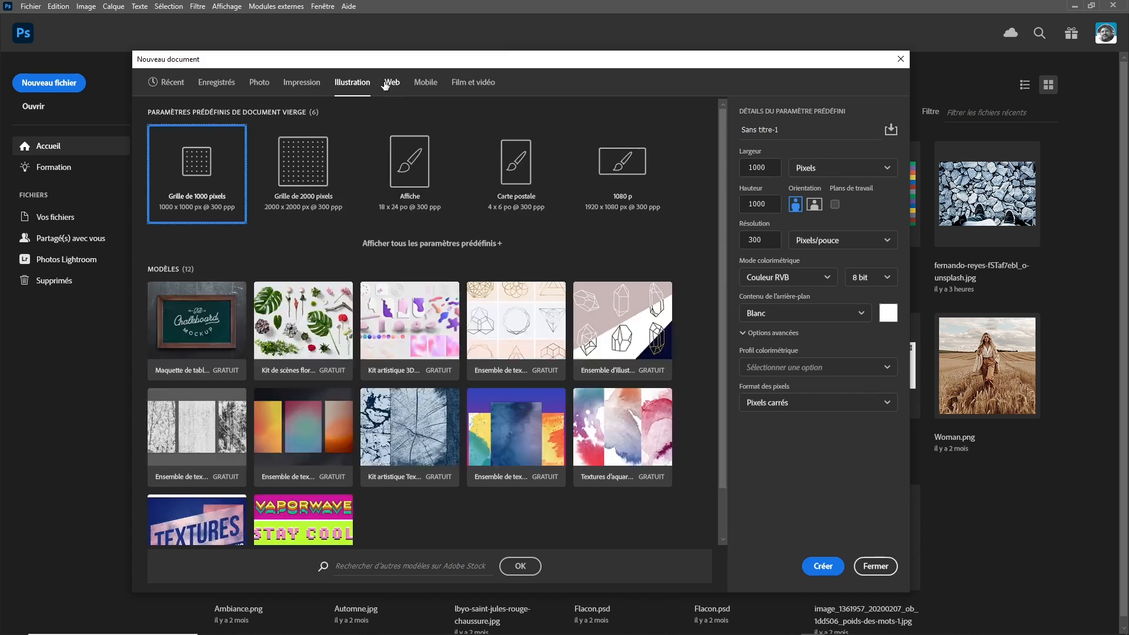
pyautogui.click(393, 87)
pyautogui.click(424, 89)
pyautogui.click(470, 86)
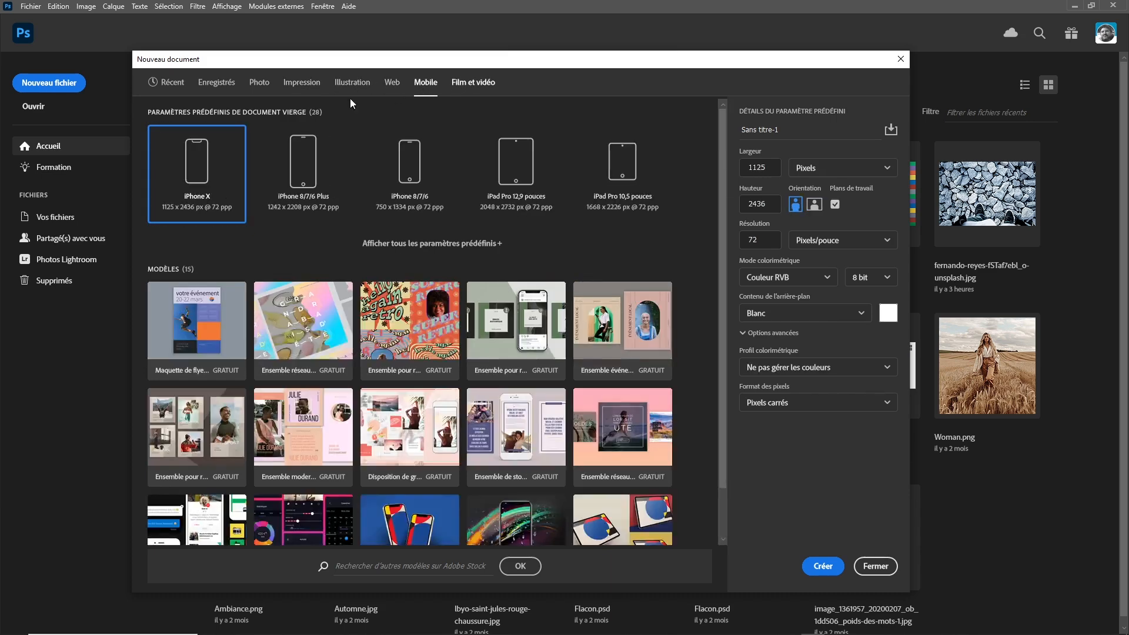
# Step: Select the Impression presets and set the Lettre page's measurement unit to Centimètres
pyautogui.click(302, 86)
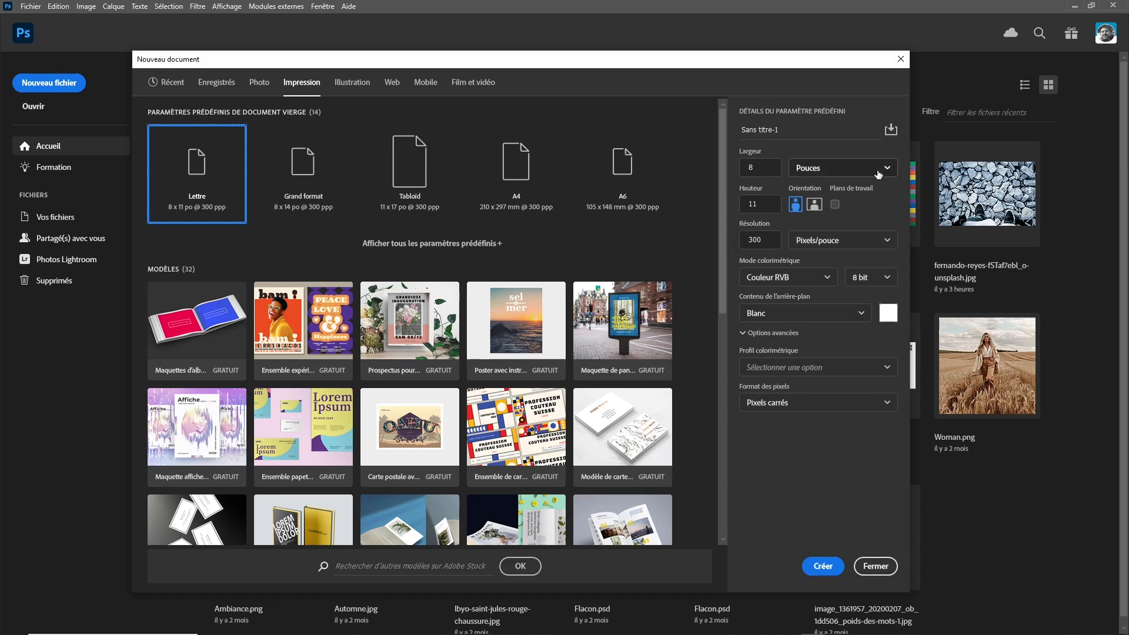
pyautogui.click(848, 169)
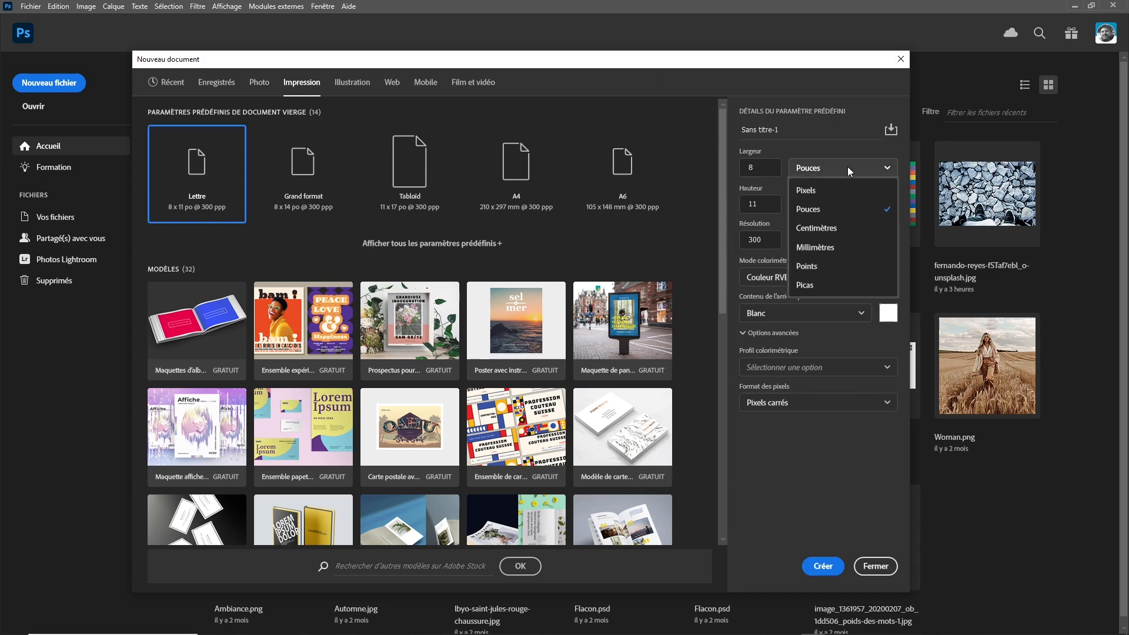
pyautogui.click(838, 228)
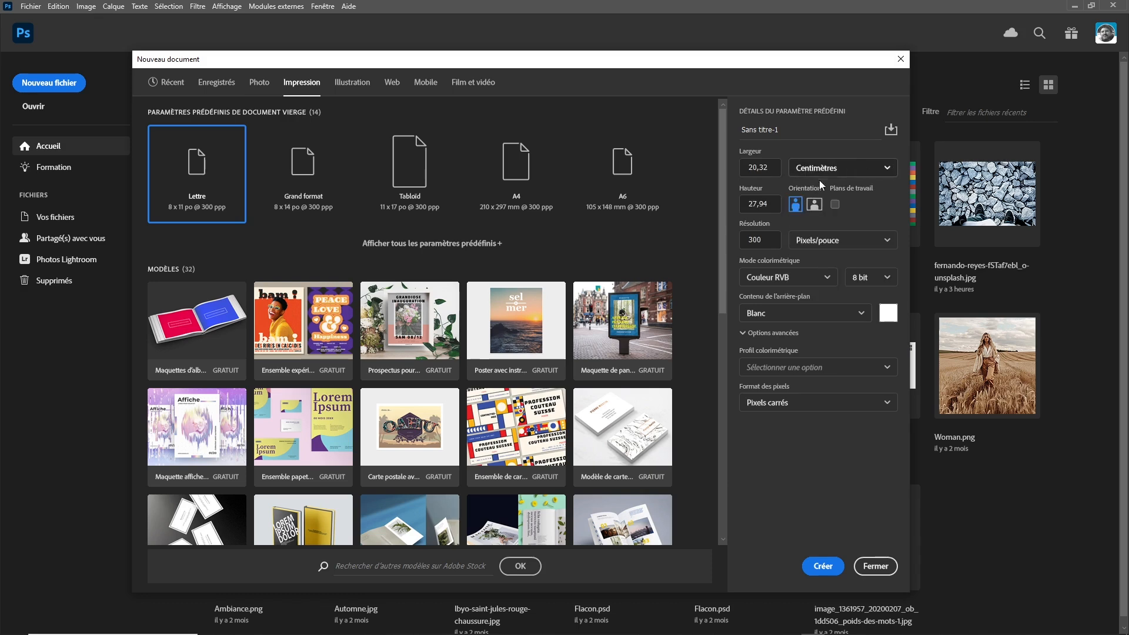
pyautogui.click(869, 169)
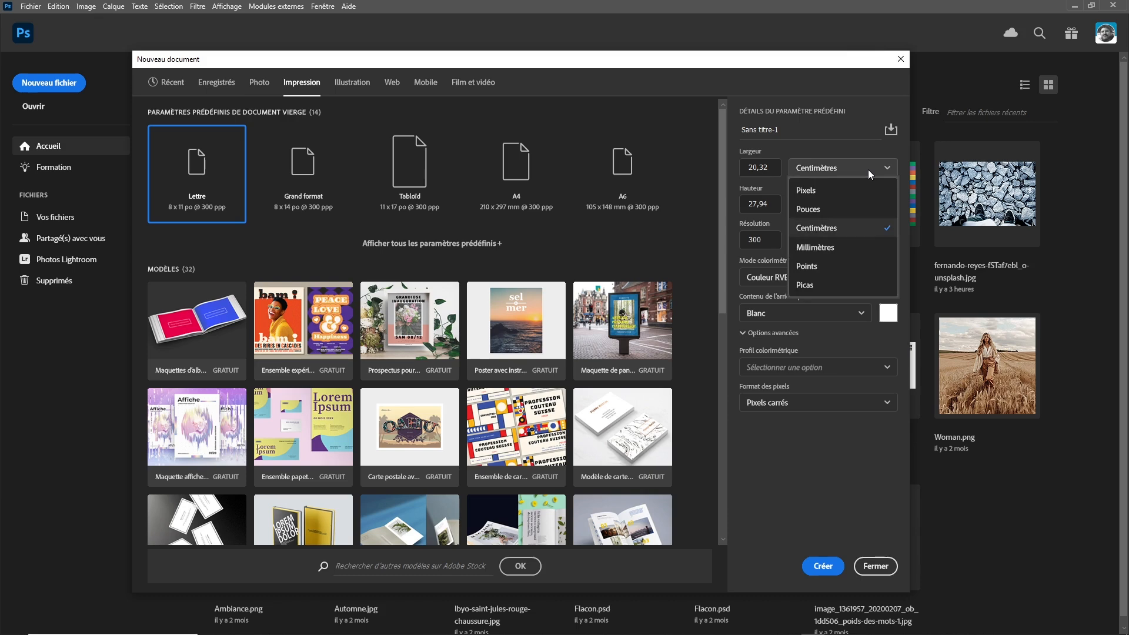
pyautogui.click(854, 234)
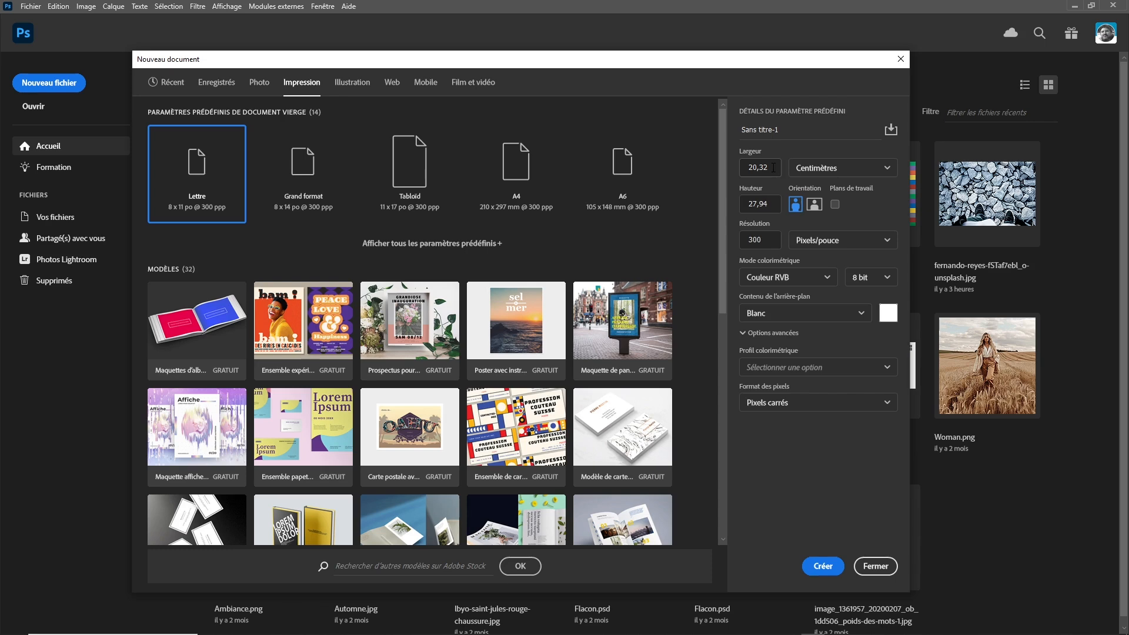
pyautogui.click(844, 177)
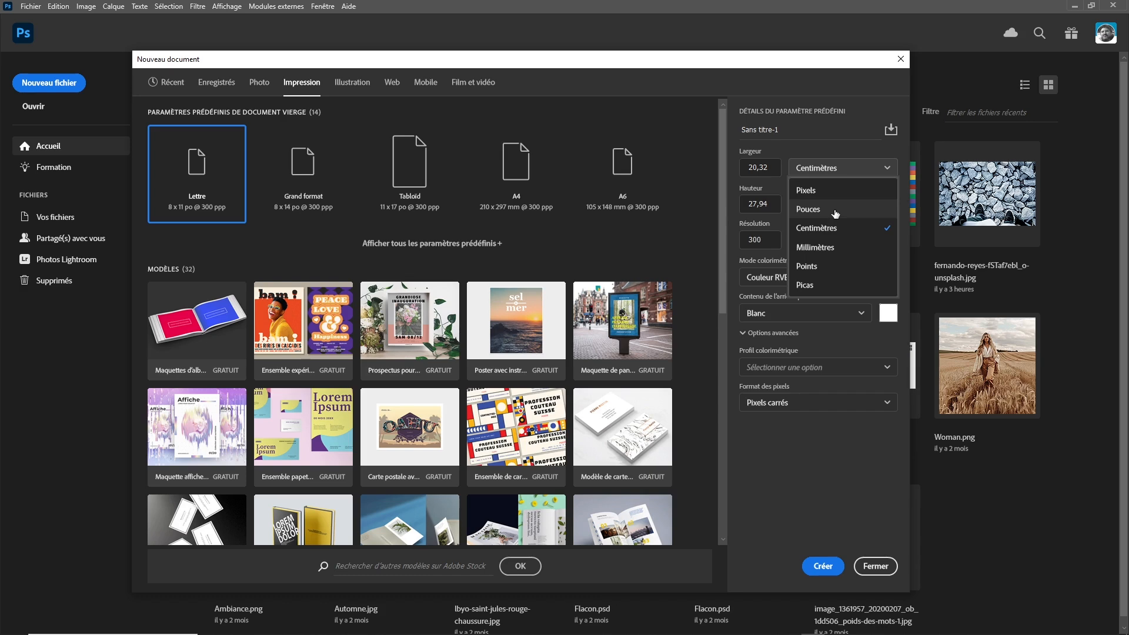
pyautogui.click(836, 228)
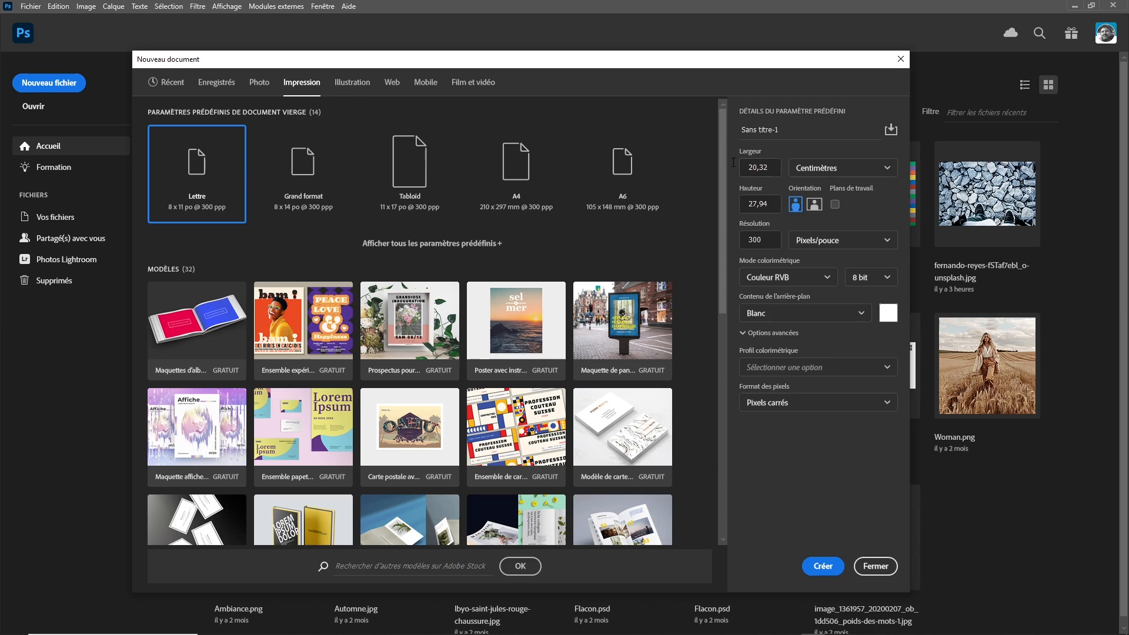
# Step: Set the new document's width to 21 cm and its height to 29,7 cm
pyautogui.doubleClick(757, 161)
pyautogui.write('21')
pyautogui.press('Tab')
pyautogui.write('29,7')
pyautogui.press('Tab')
pyautogui.moveTo(727, 64)
pyautogui.mouseDown()
pyautogui.moveTo(685, 67)
pyautogui.moveTo(713, 61)
pyautogui.mouseUp()
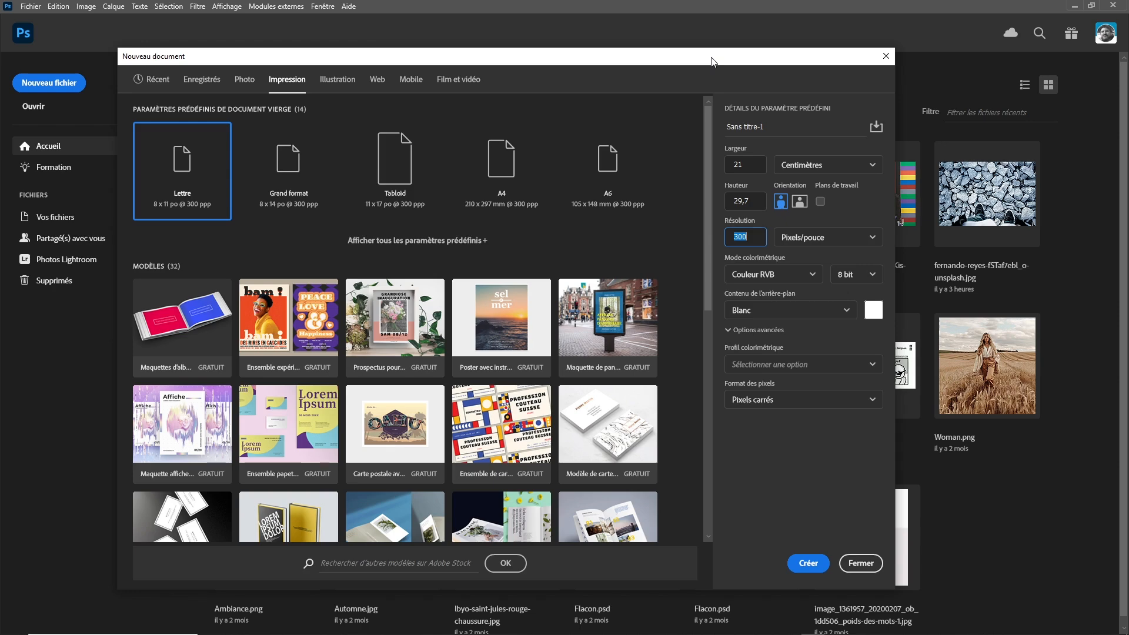
# Step: Create a new document from the Impression preset Lettre, 8 x 11 inches at 300 pixels per inch
pyautogui.click(340, 85)
pyautogui.click(417, 86)
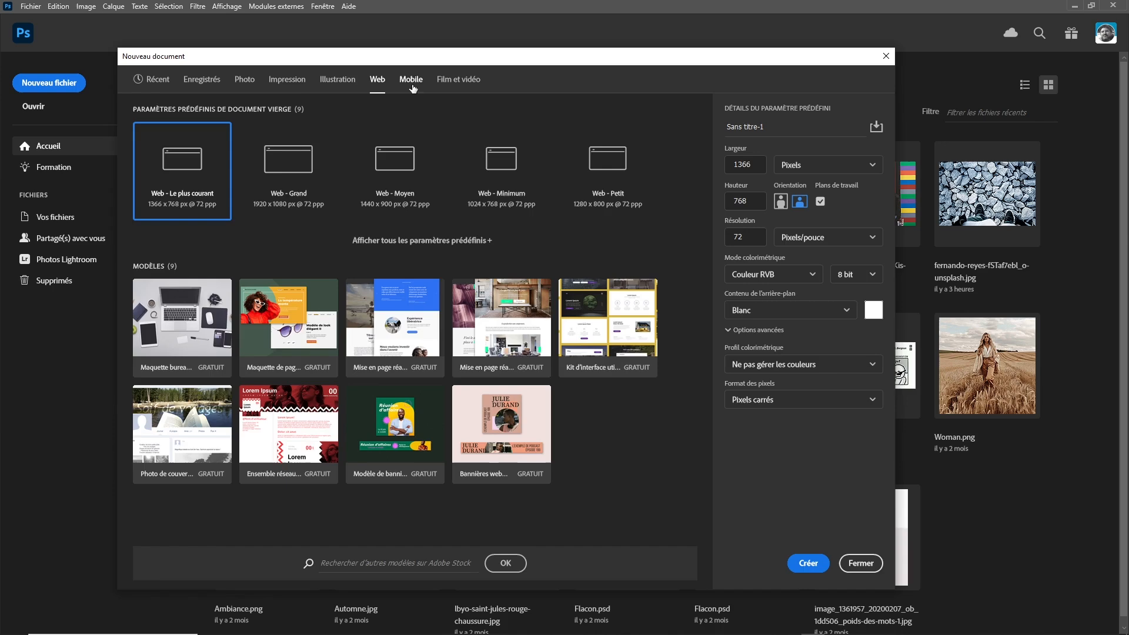
pyautogui.click(292, 84)
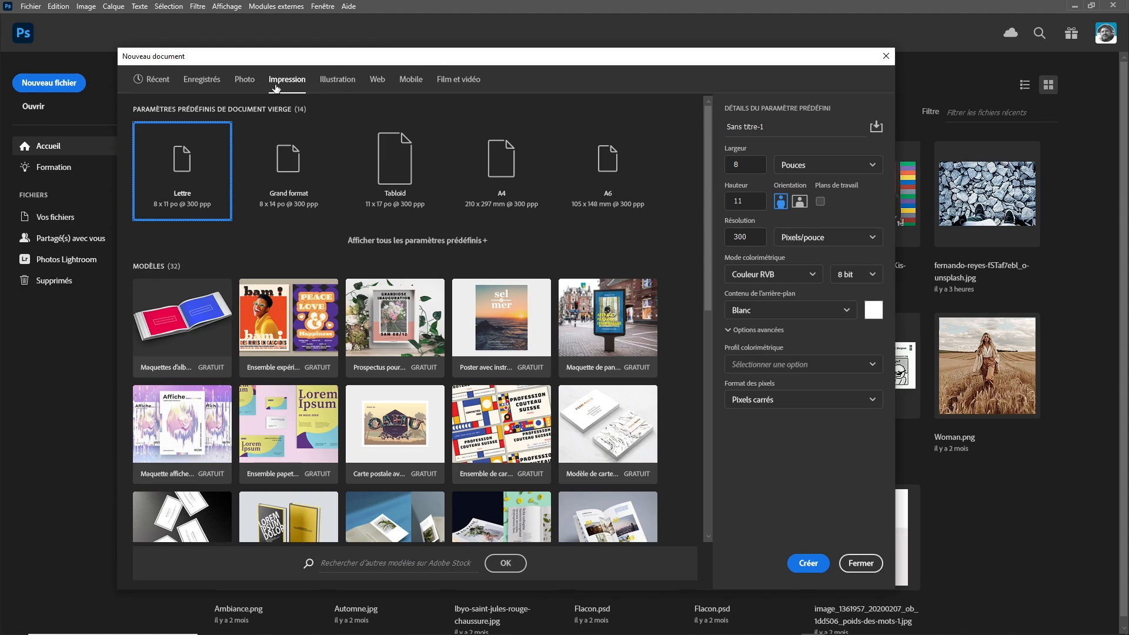
pyautogui.click(340, 81)
pyautogui.click(289, 85)
pyautogui.click(815, 569)
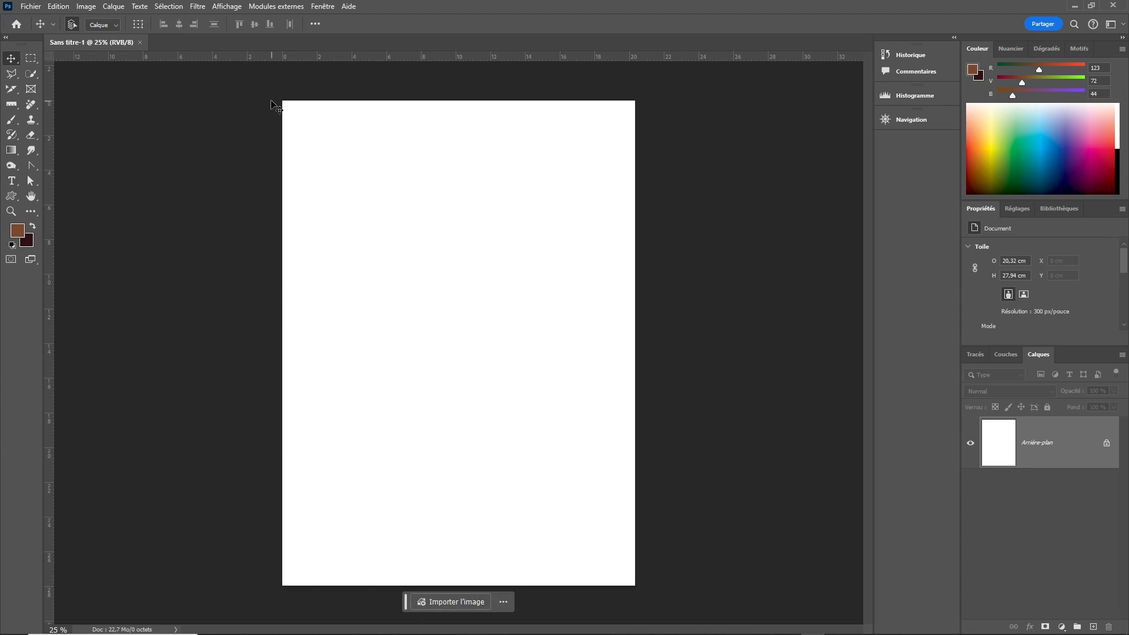
# Step: Place Polygonal.jpg from the Images démo folder into the blank page as an embedded image
pyautogui.click(31, 6)
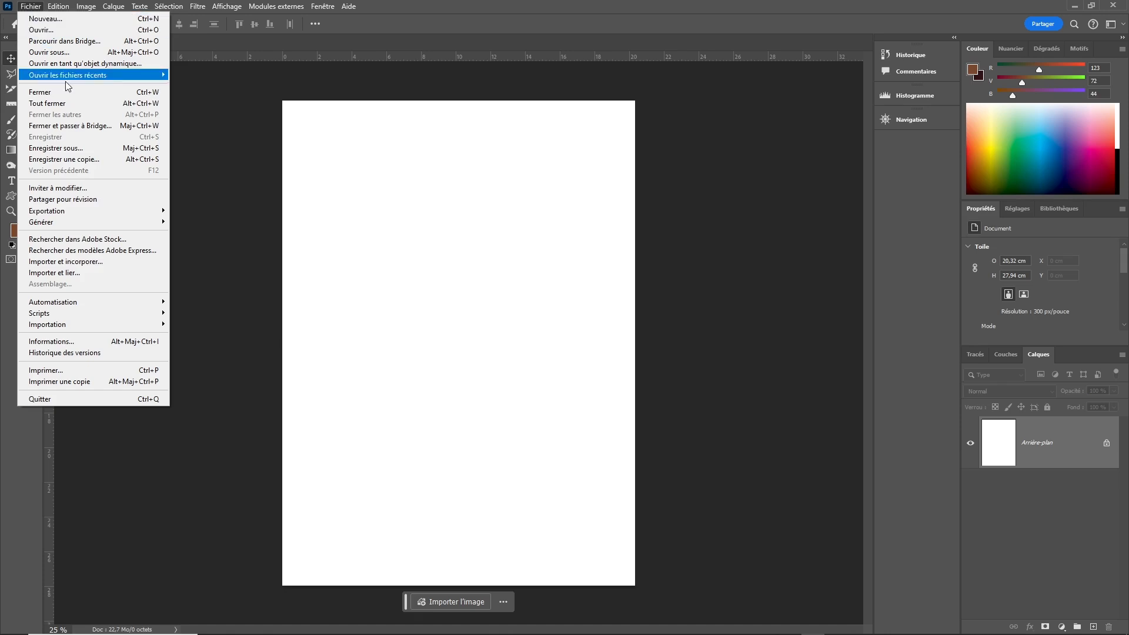
pyautogui.click(93, 262)
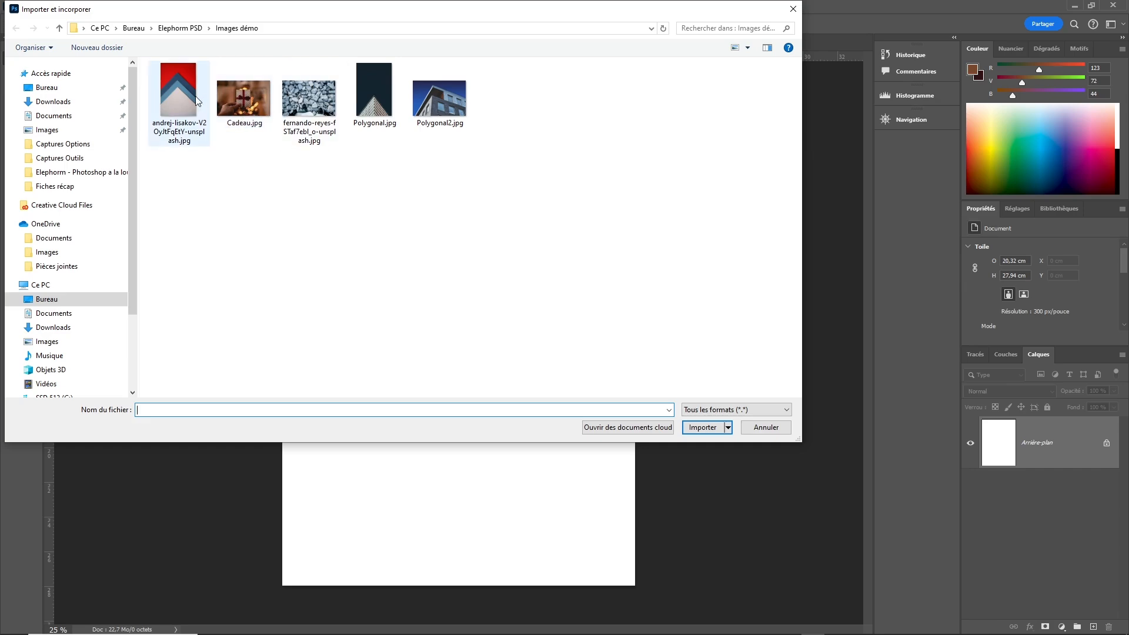
pyautogui.click(373, 99)
pyautogui.click(704, 428)
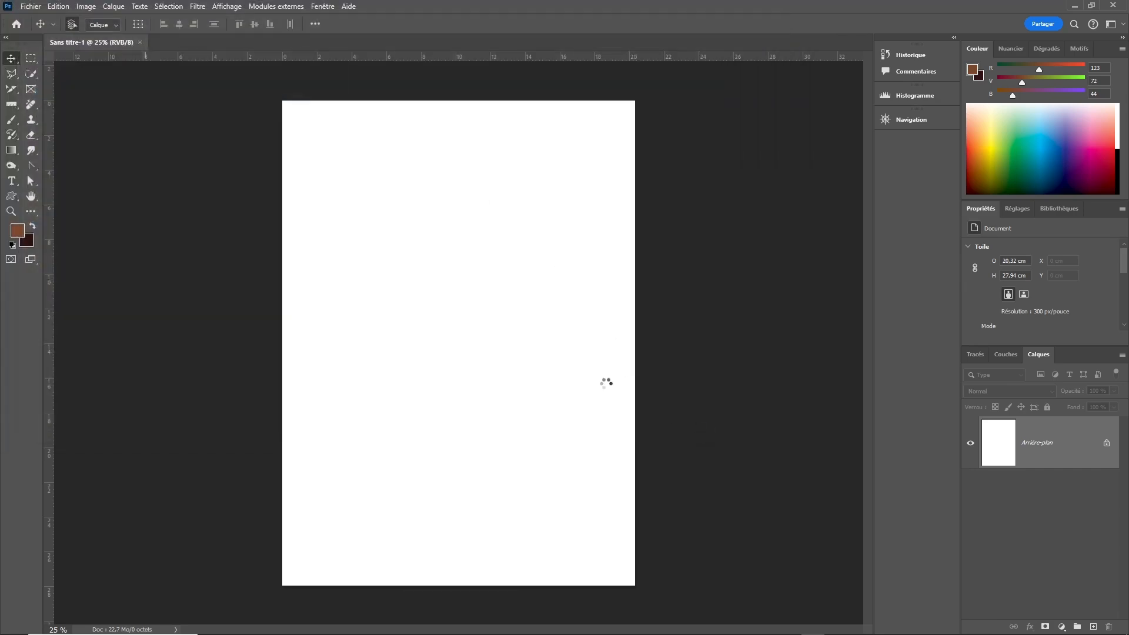
pyautogui.press('Return')
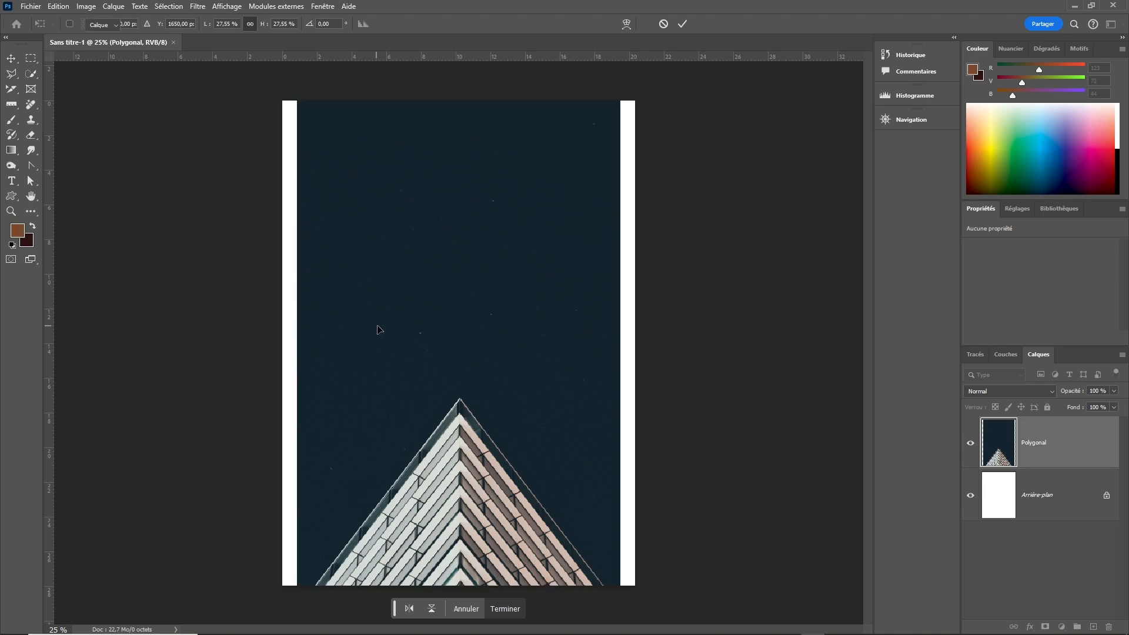